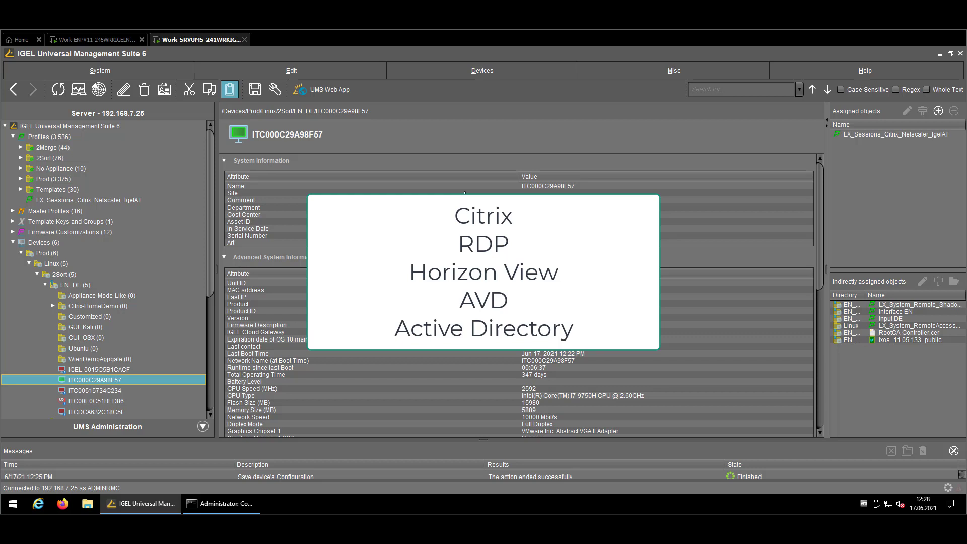
# Step: Scroll down the device details pane to reach the still-empty User Login History section
pyautogui.scroll(-10, 518, 298)
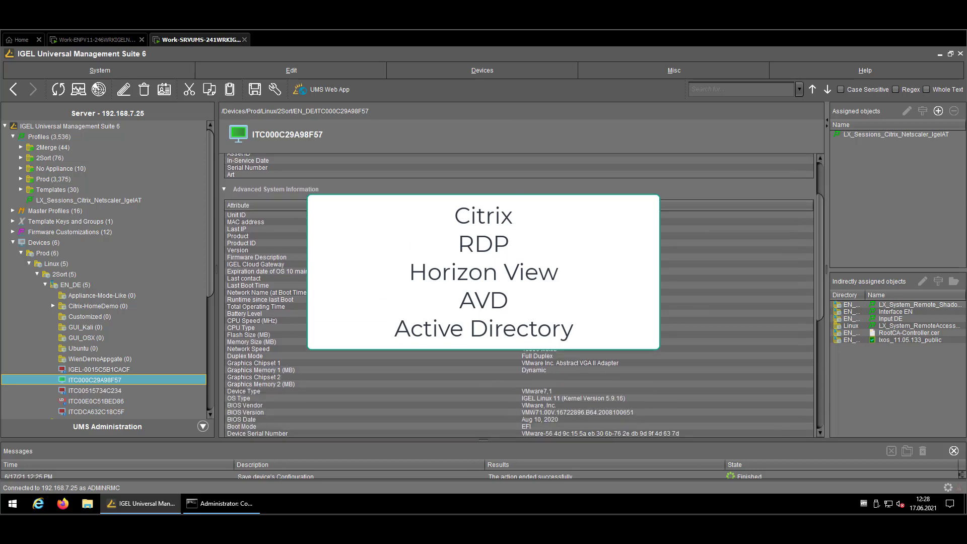
pyautogui.scroll(-5, 519, 297)
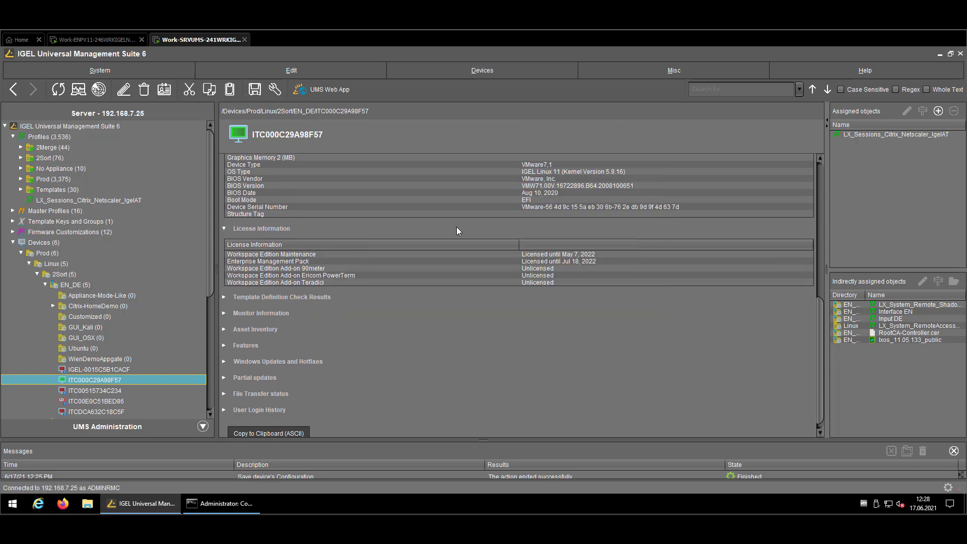
pyautogui.scroll(-1, 457, 226)
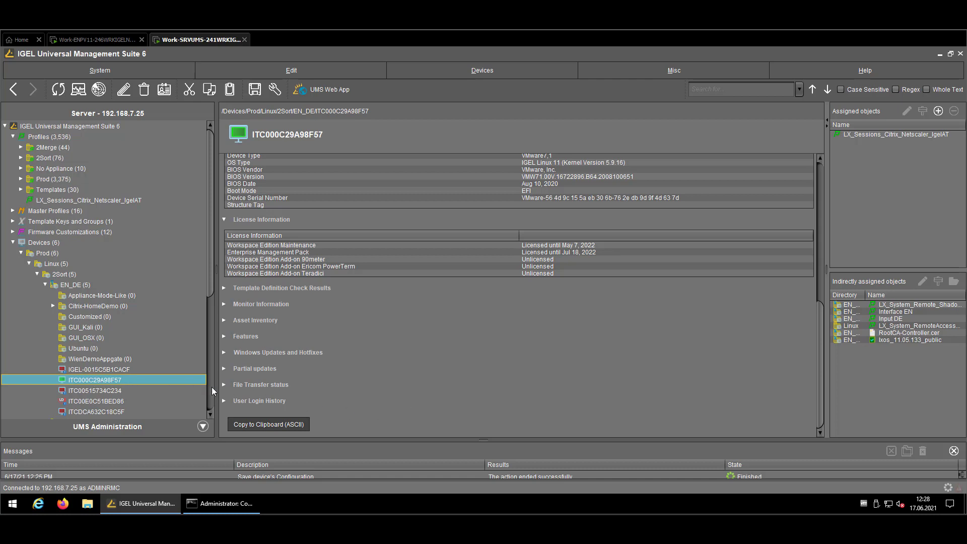
pyautogui.click(271, 403)
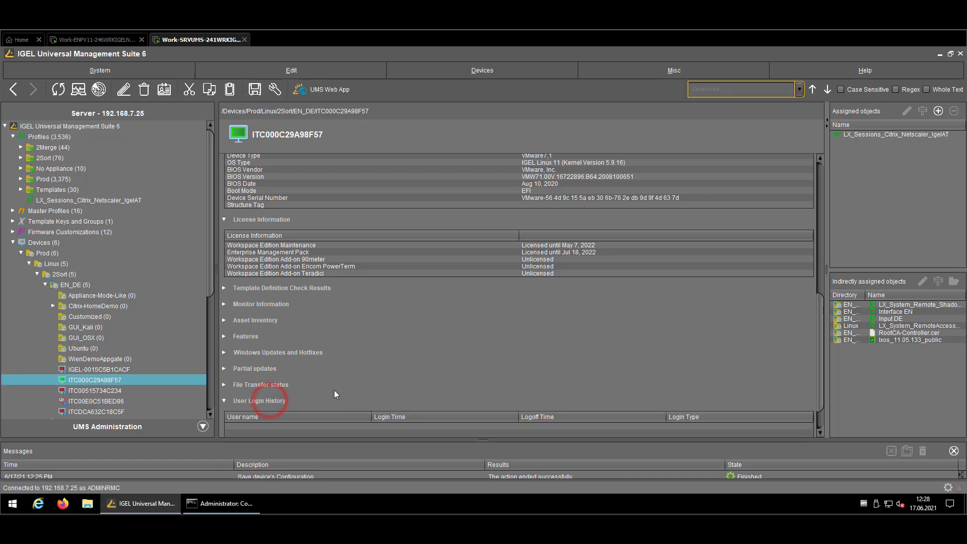
pyautogui.scroll(-1, 336, 388)
pyautogui.scroll(-1, 336, 388)
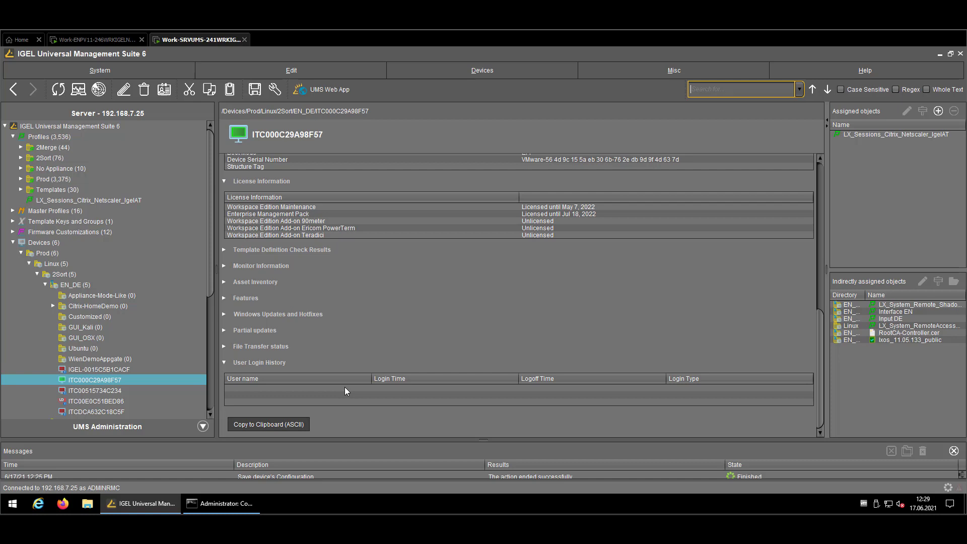
pyautogui.click(255, 89)
# Step: Enable 'Add last device users to quick search' in UMS Administration Misc Settings, save, and return to the device
pyautogui.click(184, 431)
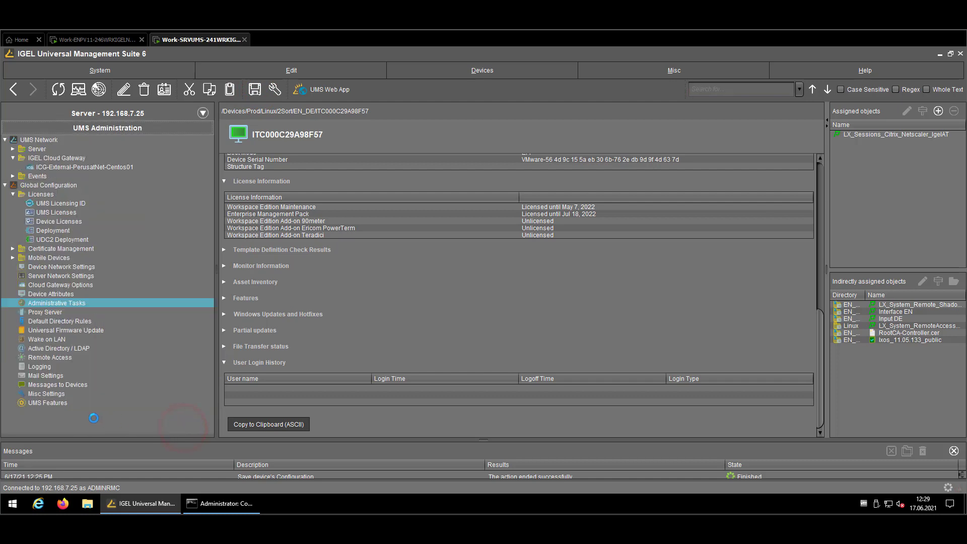
pyautogui.click(57, 395)
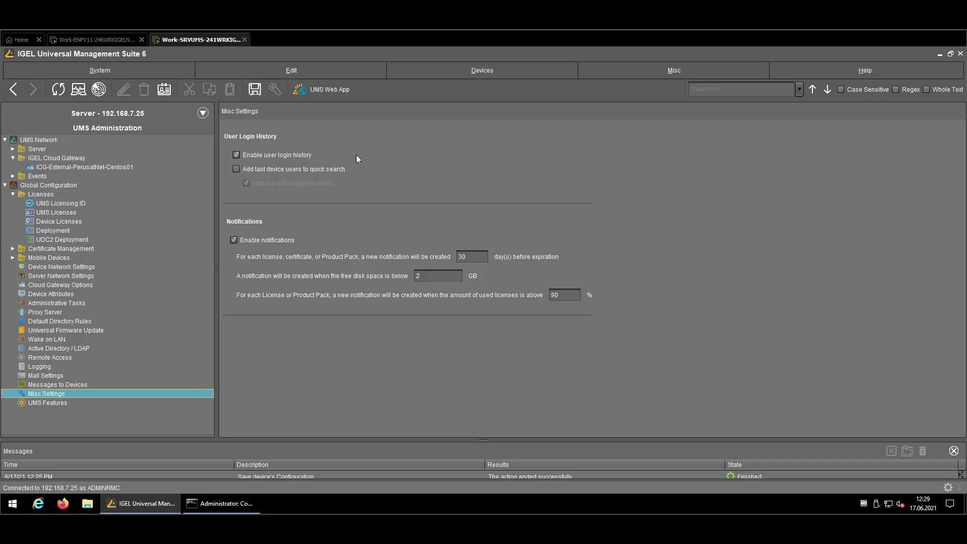
pyautogui.click(335, 169)
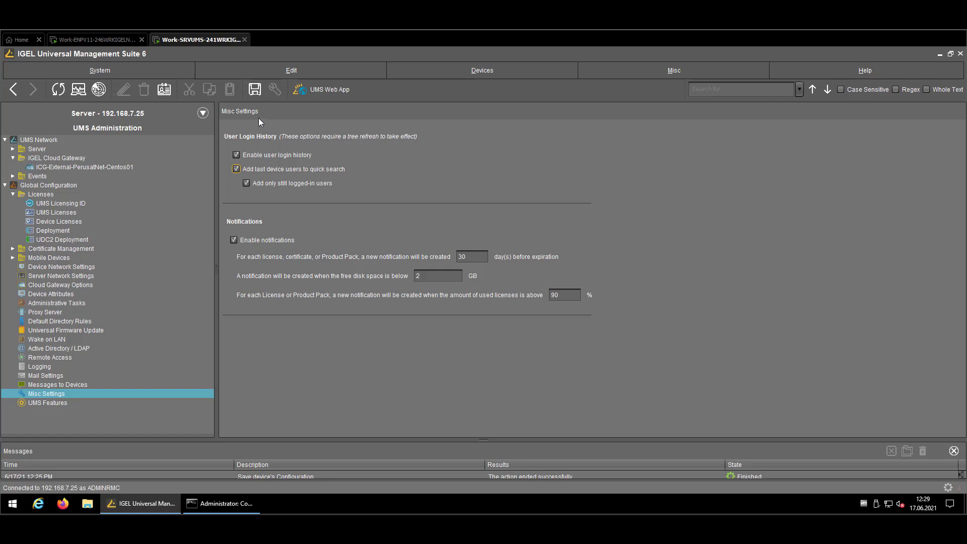
pyautogui.click(255, 89)
pyautogui.click(165, 119)
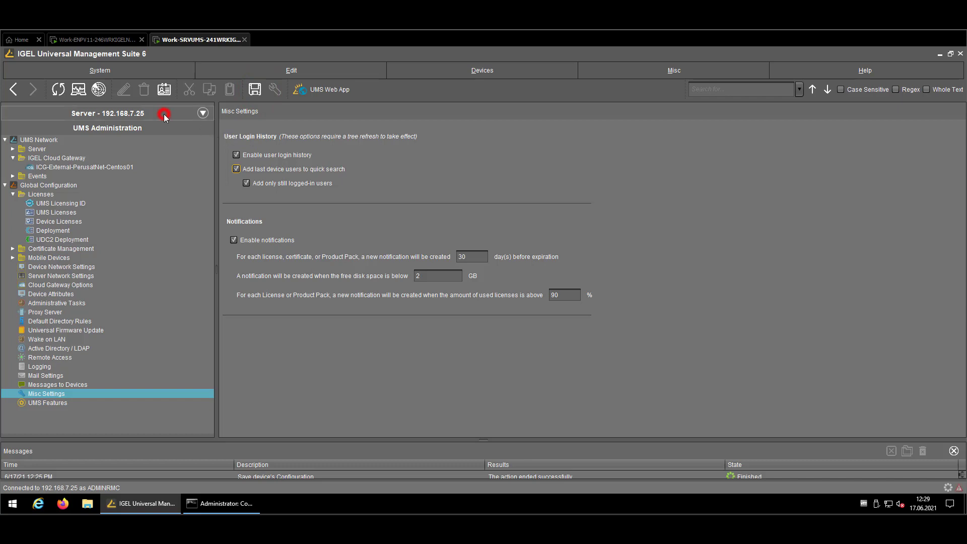
pyautogui.click(502, 292)
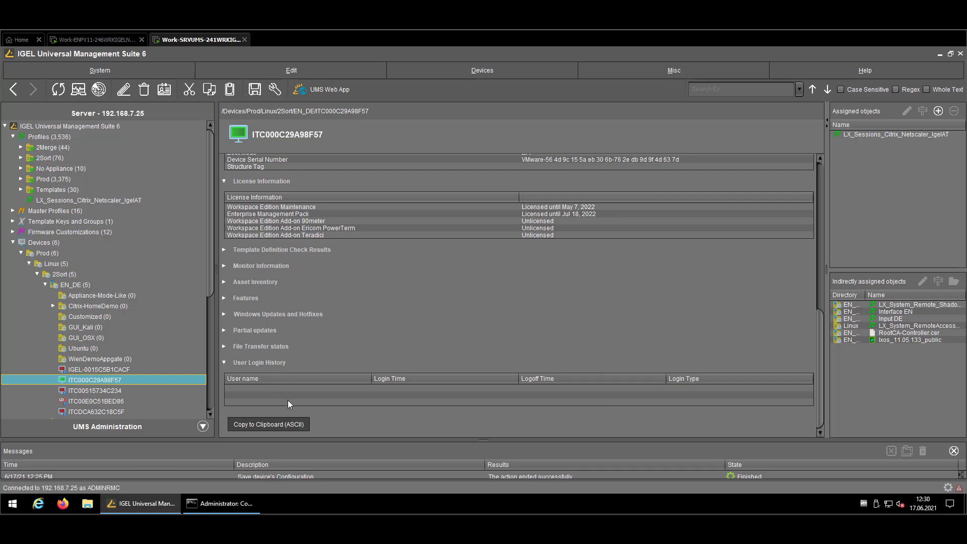
# Step: Create a new profile named LX_System_RemoteLogging in the Profiles folder
pyautogui.click(41, 134)
pyautogui.rightClick(41, 135)
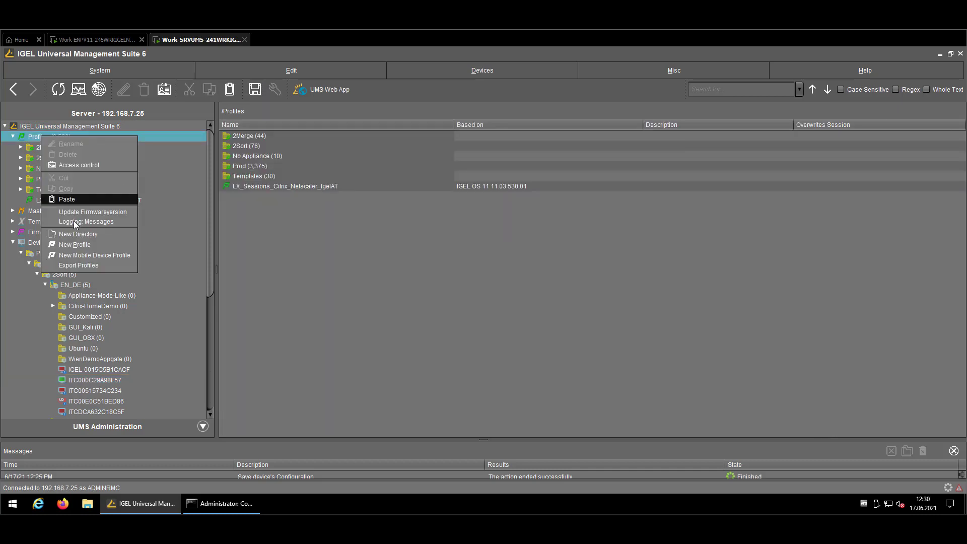
pyautogui.click(79, 245)
pyautogui.write('LX')
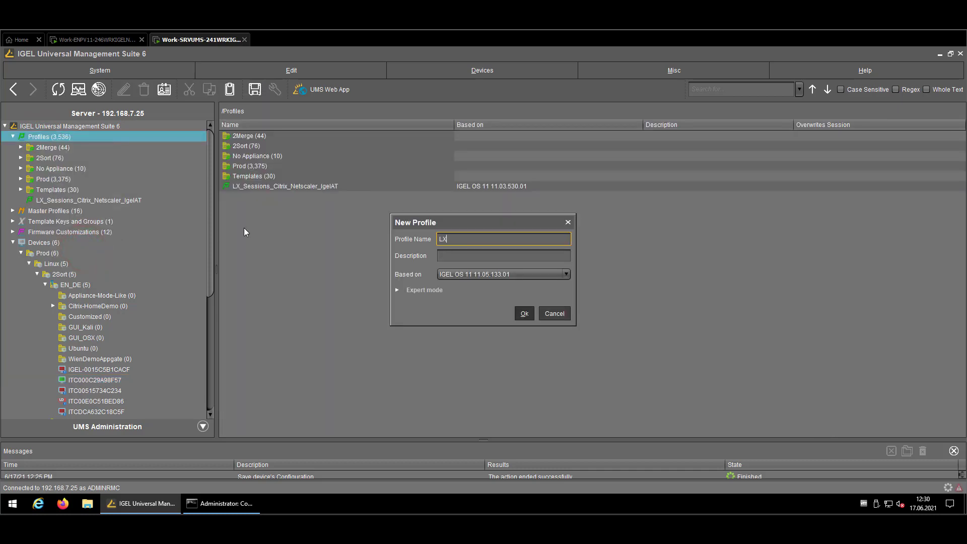
pyautogui.write('_System_RemoteLogin')
pyautogui.press('Return')
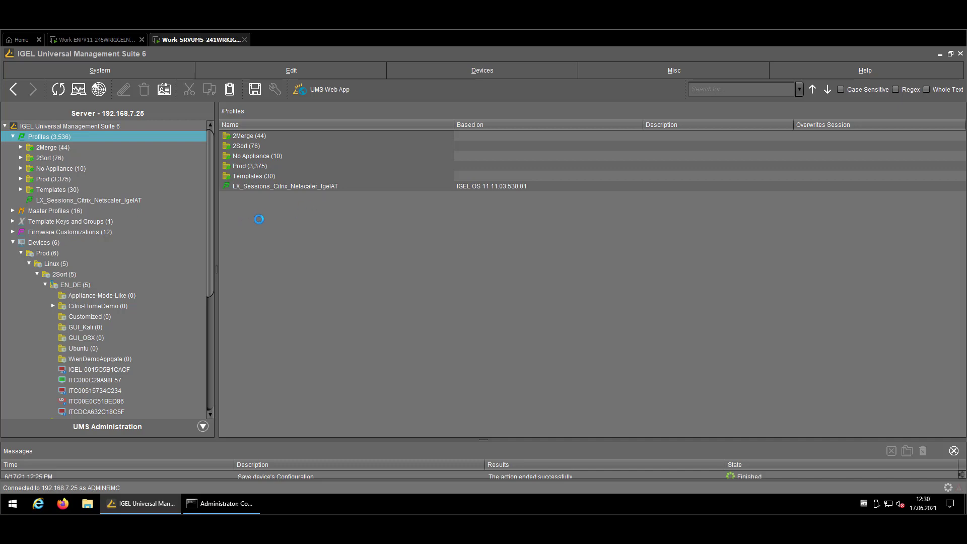
# Step: Unlock and enable 'Log login and logoff events' under System > Remote management > Options, then save
pyautogui.click(174, 221)
pyautogui.click(123, 249)
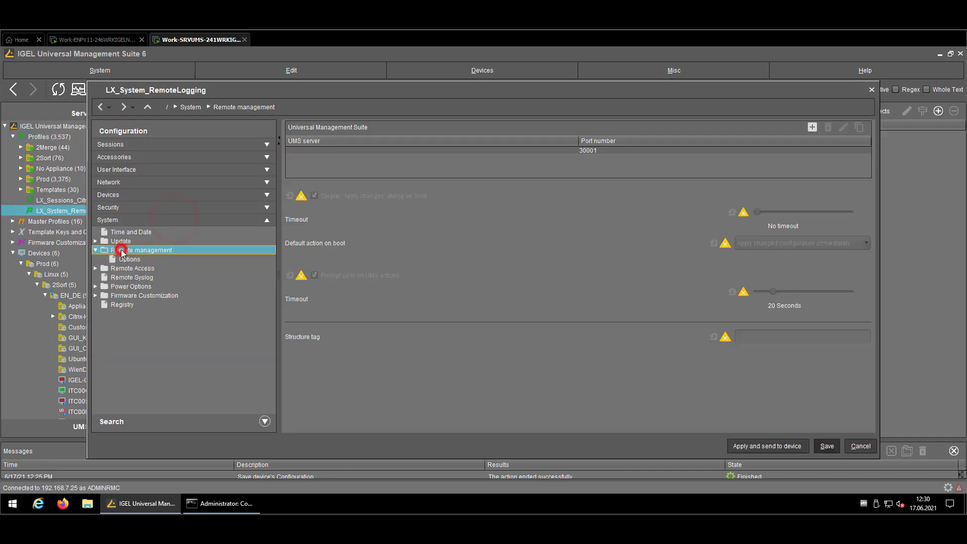
pyautogui.click(127, 259)
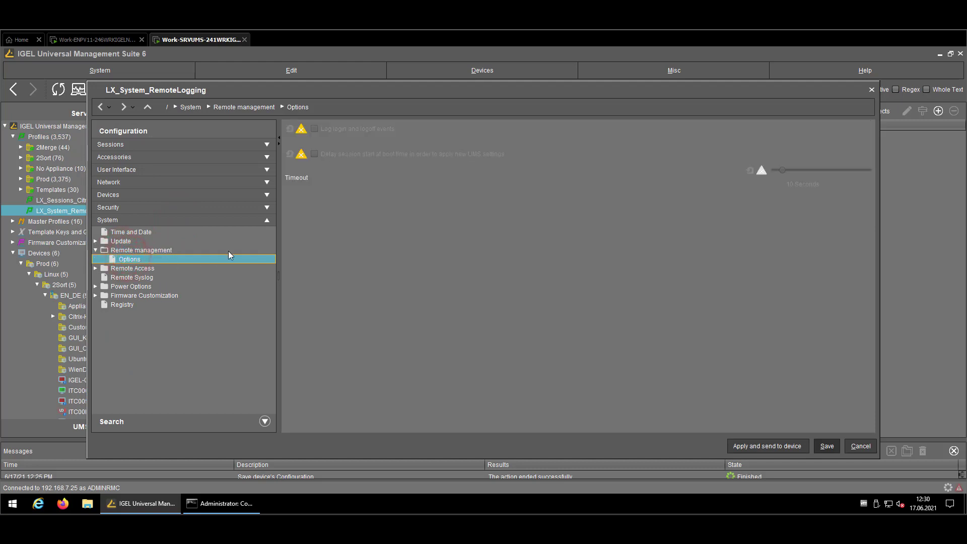
pyautogui.click(305, 134)
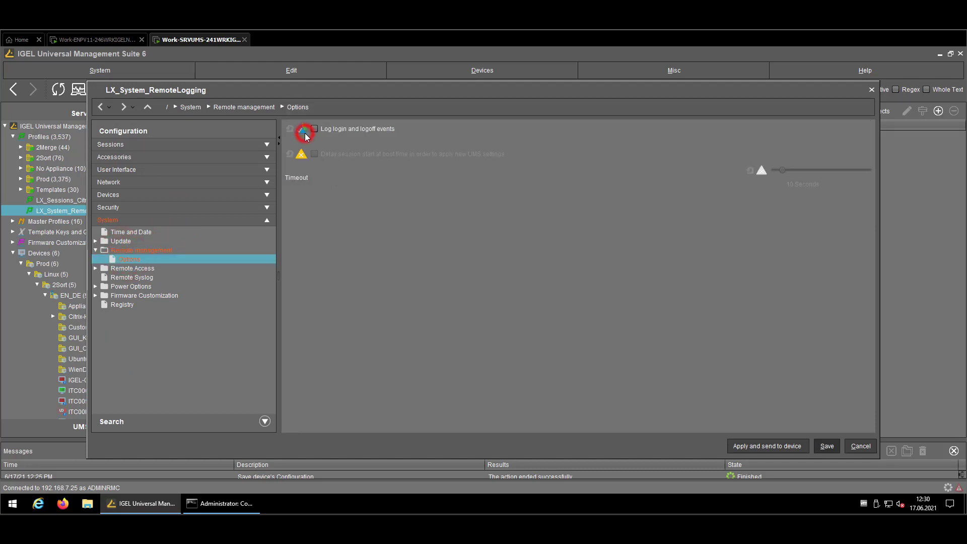
pyautogui.click(321, 131)
pyautogui.click(824, 445)
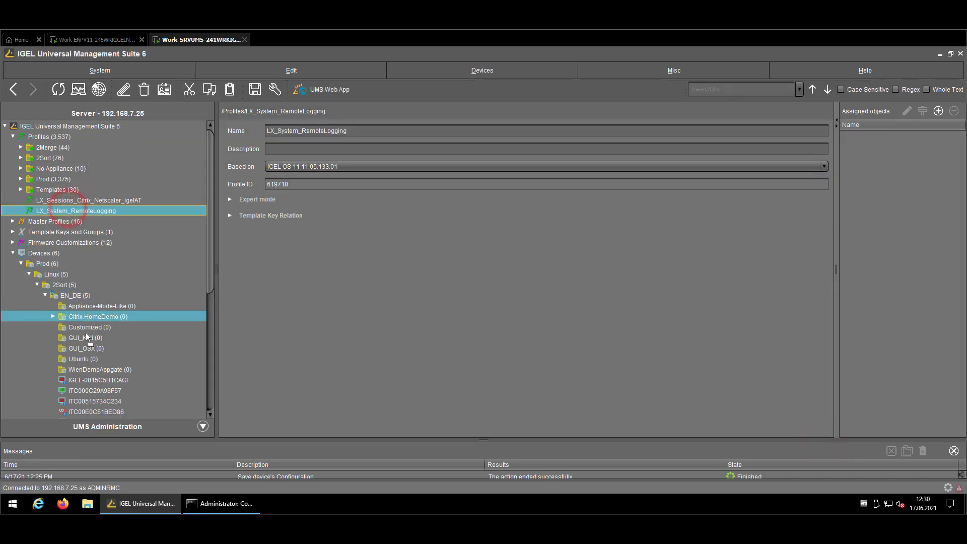
# Step: Assign the profile to device ITC000C29A98F57 with an immediate update, then view the thin client's desktop
pyautogui.moveTo(98, 393); pyautogui.dragTo(98, 393)
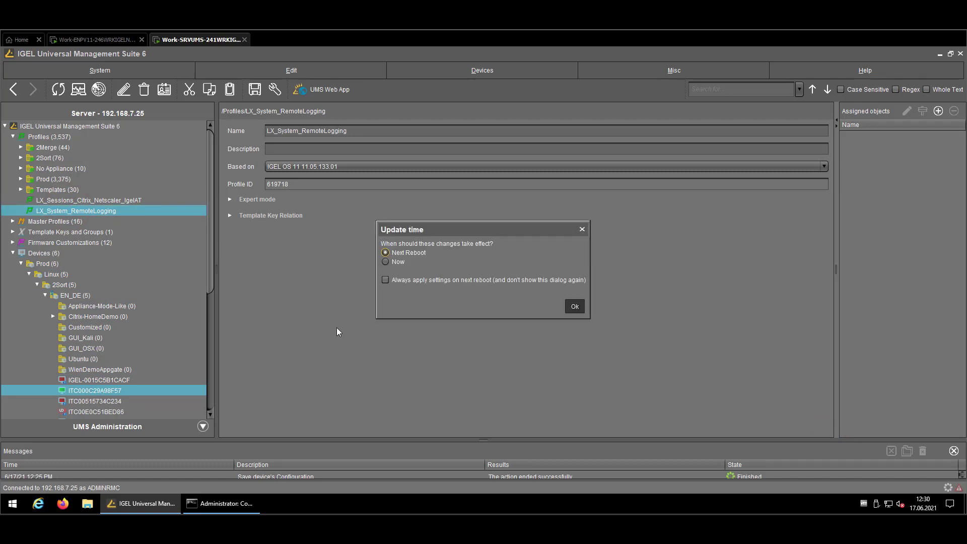
pyautogui.click(394, 261)
pyautogui.click(579, 306)
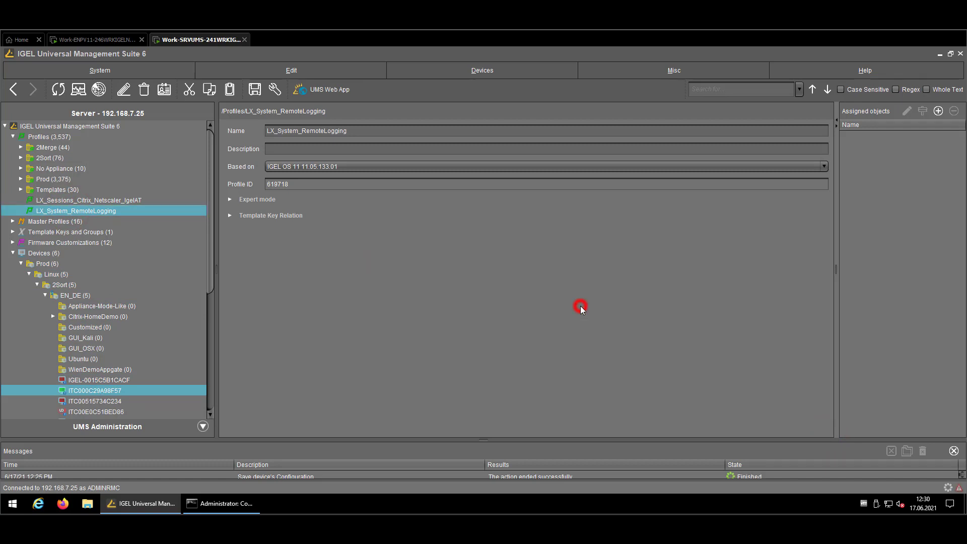
pyautogui.click(106, 40)
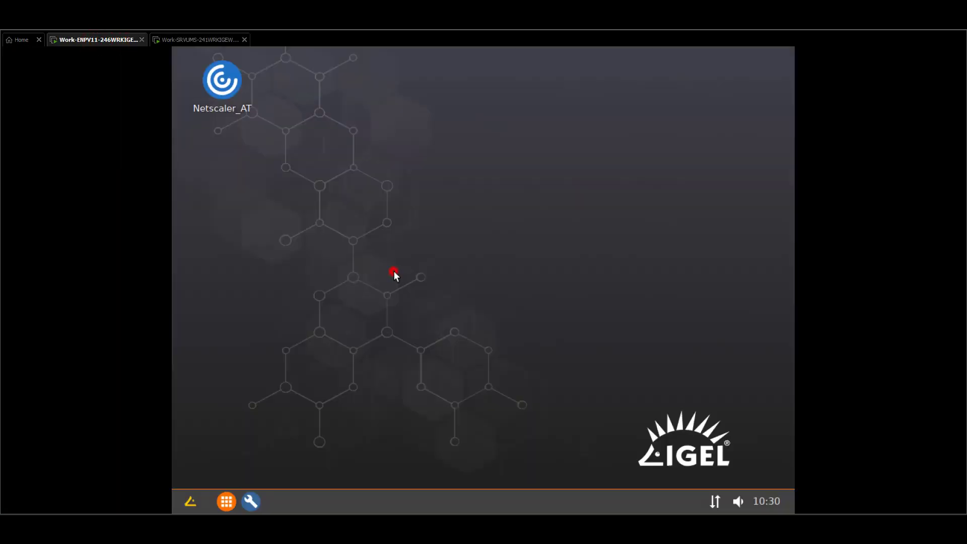
# Step: Dismiss the warning and start the Netscaler_AT Citrix session
pyautogui.click(513, 309)
pyautogui.click(150, 72)
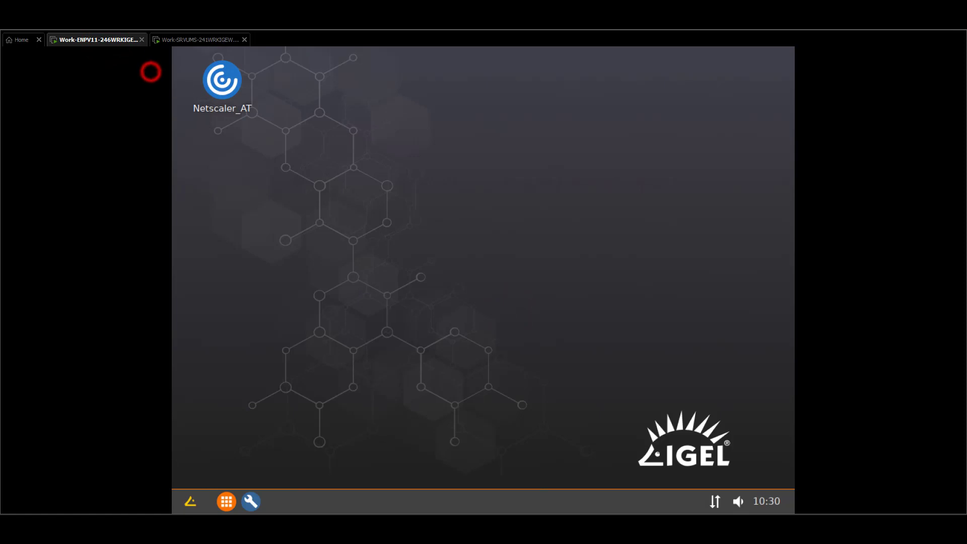
pyautogui.click(224, 81)
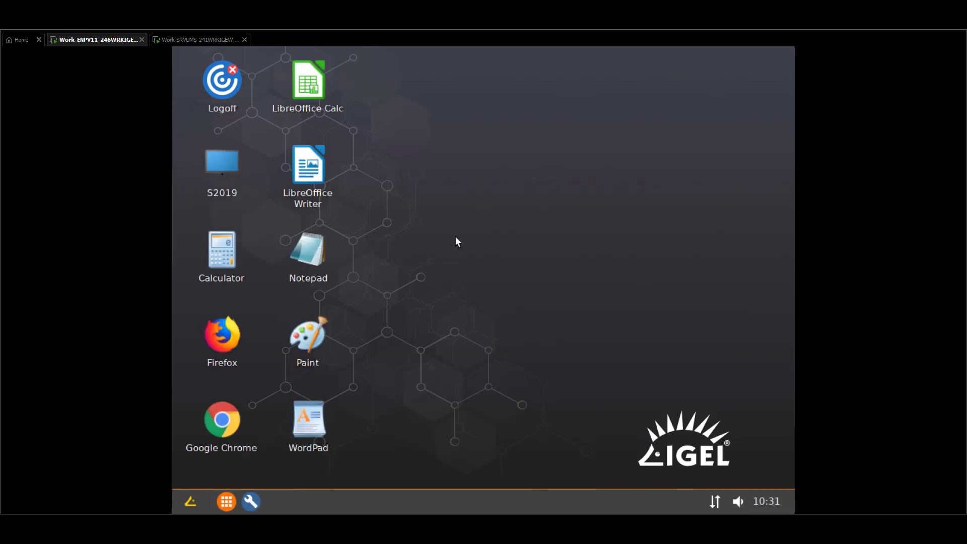
# Step: Launch Notepad from the Citrix store, close it, and log off the Citrix session
pyautogui.doubleClick(311, 247)
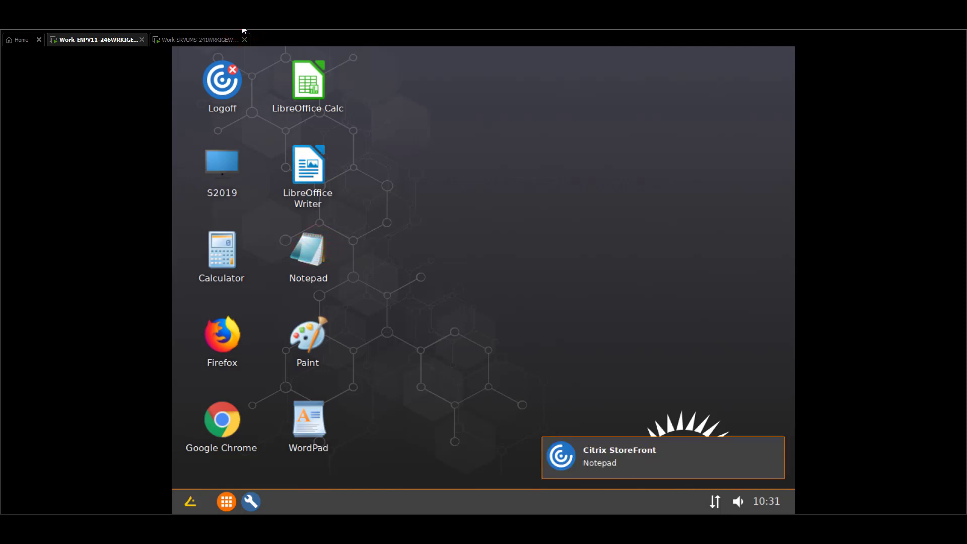
pyautogui.click(588, 187)
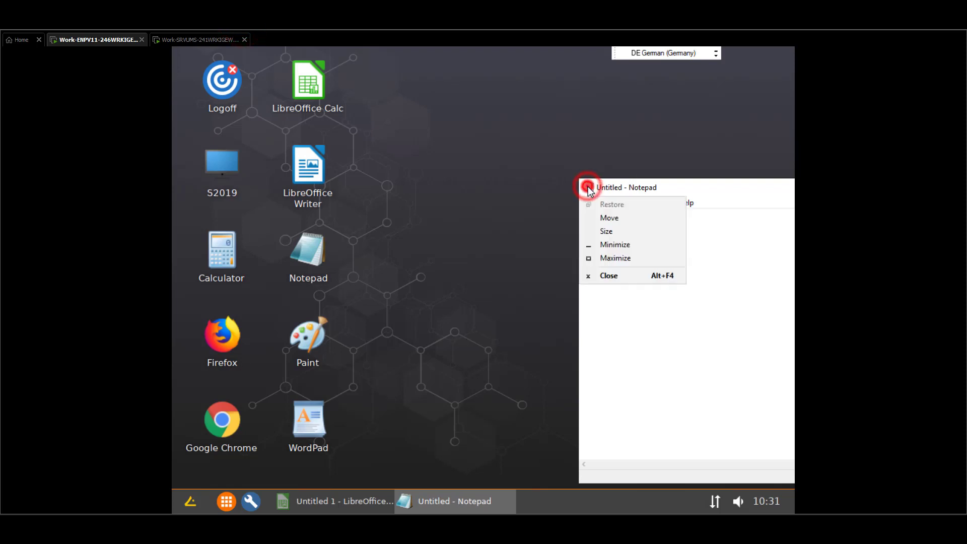
pyautogui.click(588, 187)
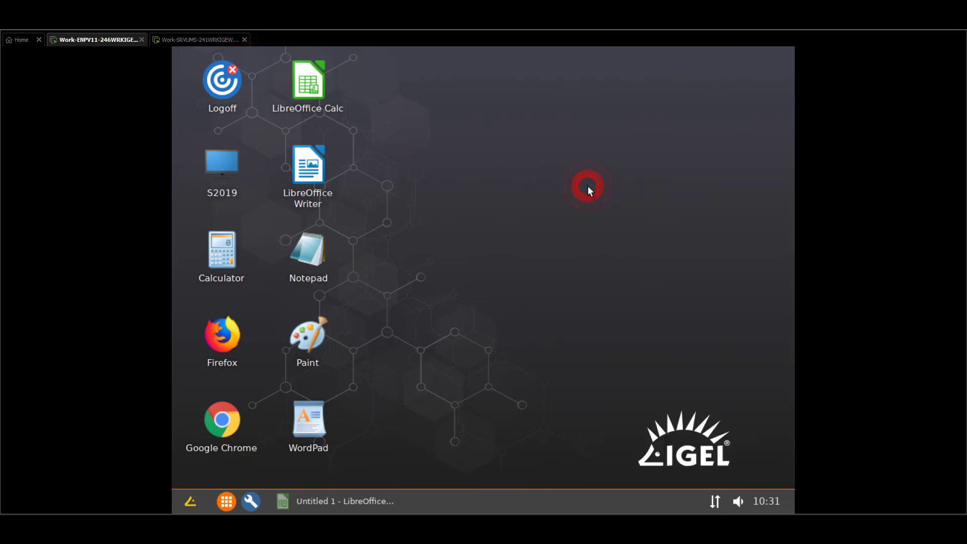
pyautogui.doubleClick(226, 86)
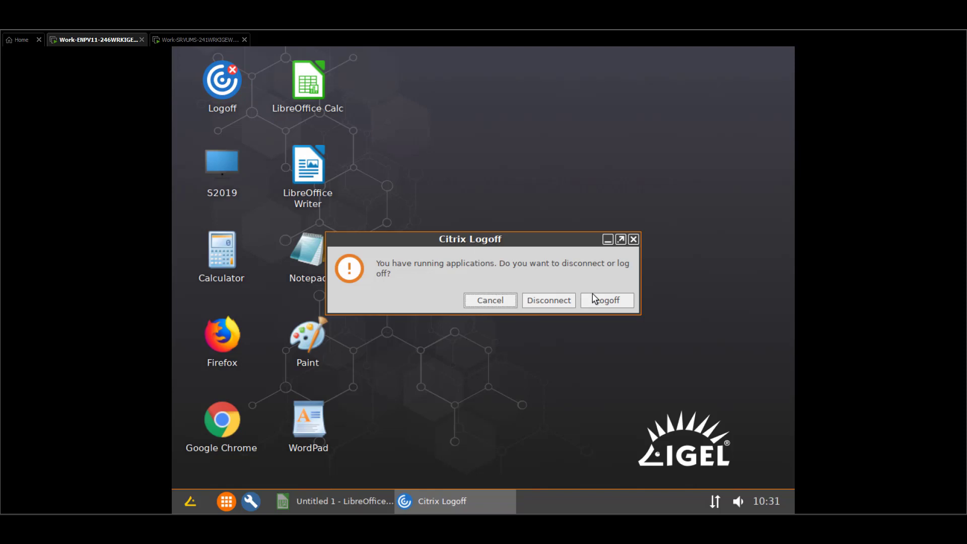
pyautogui.click(595, 299)
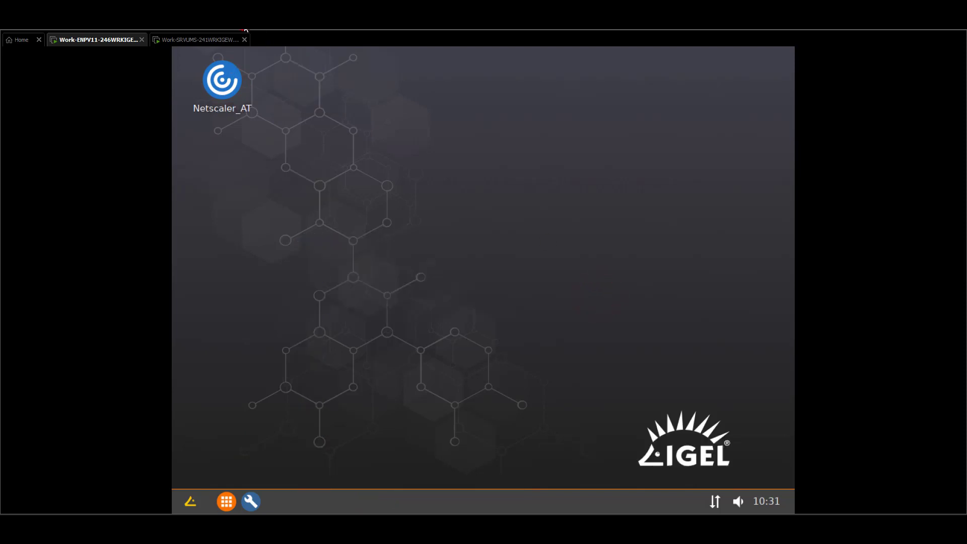
# Step: Refresh the device in UMS and select the new Citrix login entry at 12:31 PM
pyautogui.click(201, 41)
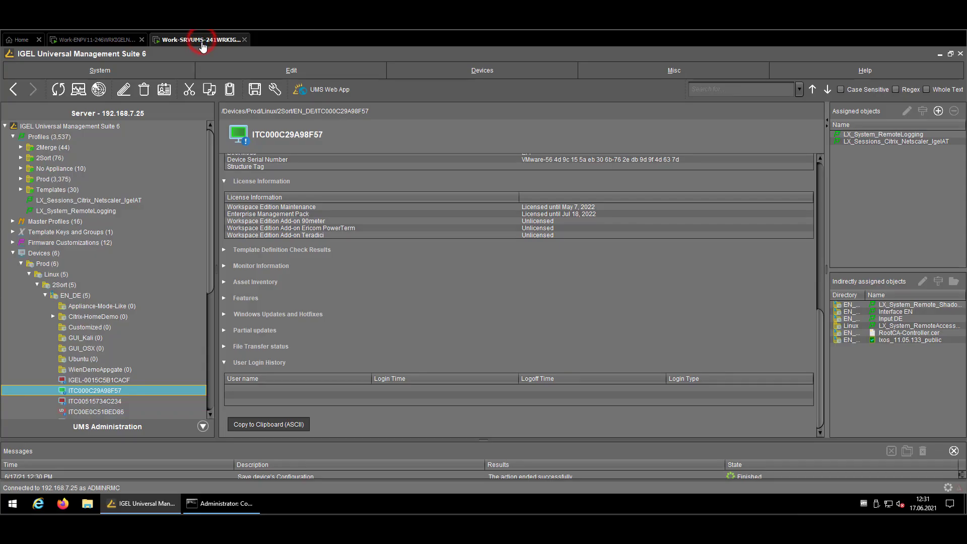
pyautogui.click(333, 314)
pyautogui.click(58, 91)
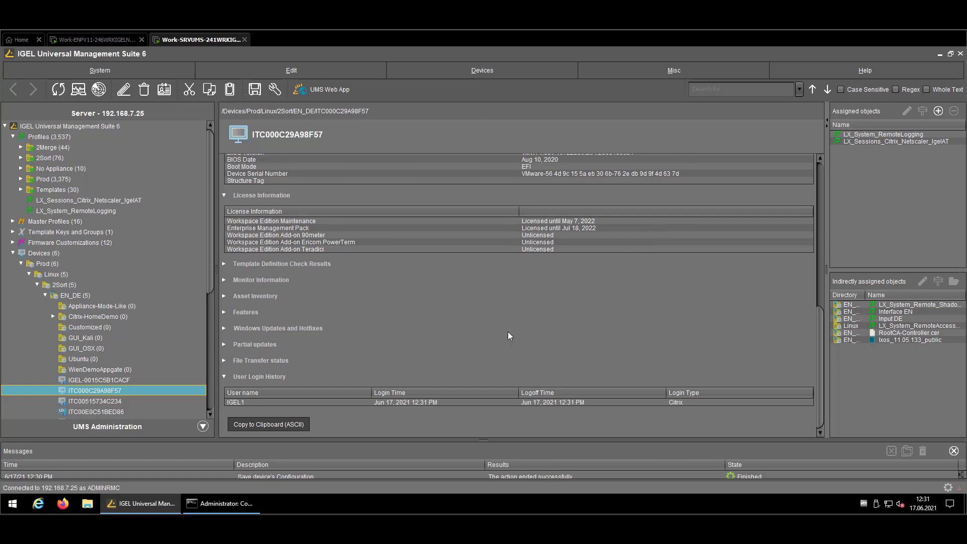
pyautogui.click(254, 400)
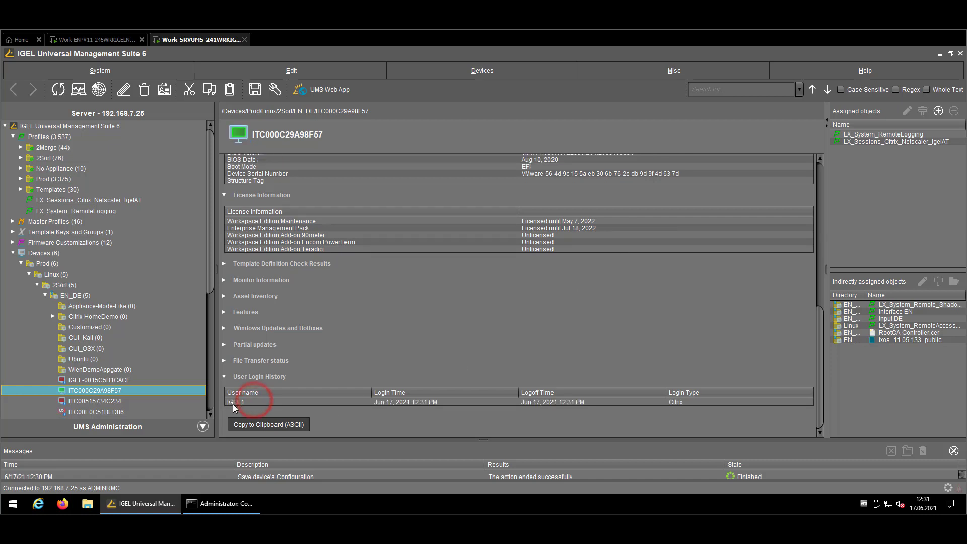